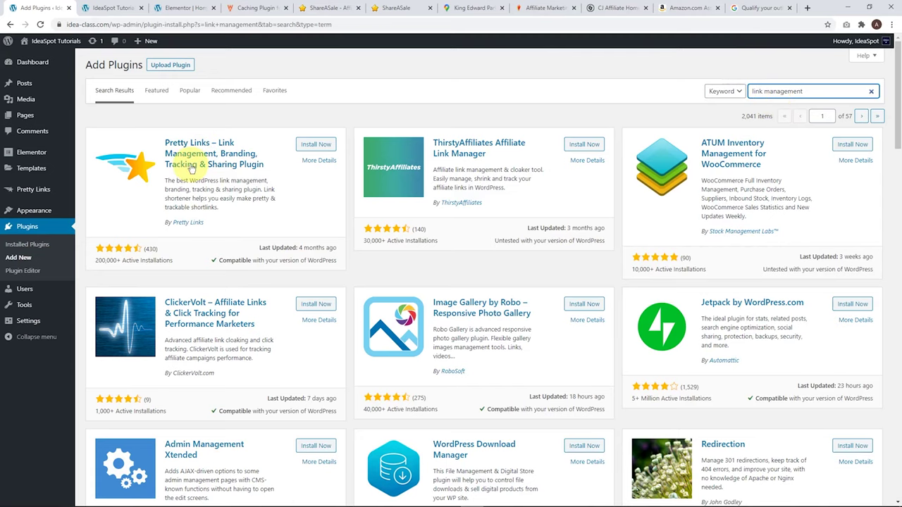
- Install the Pretty Links plugin from its card and activate it
left_click(317, 145)
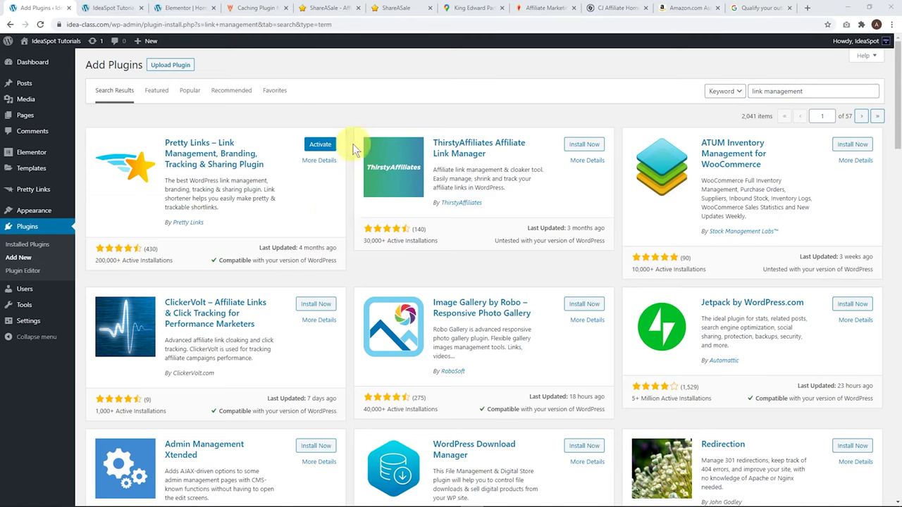
left_click(323, 144)
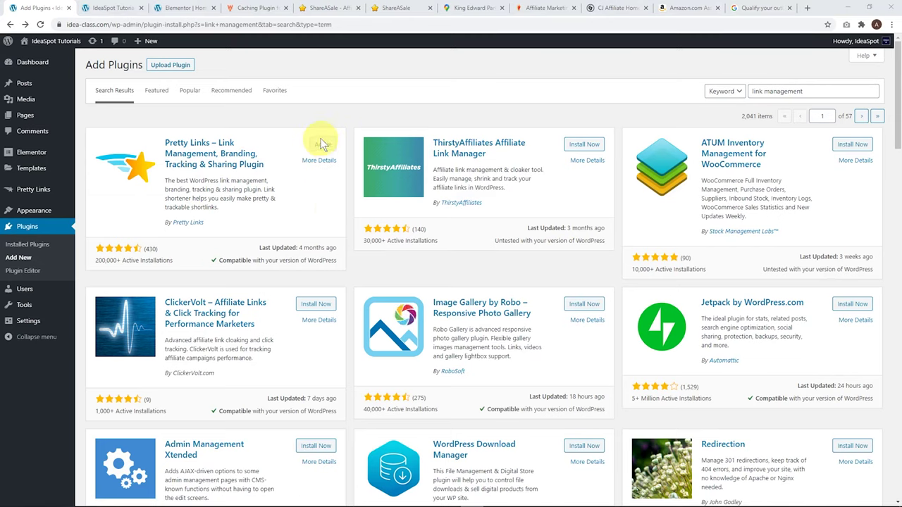
mouse_move(28, 189)
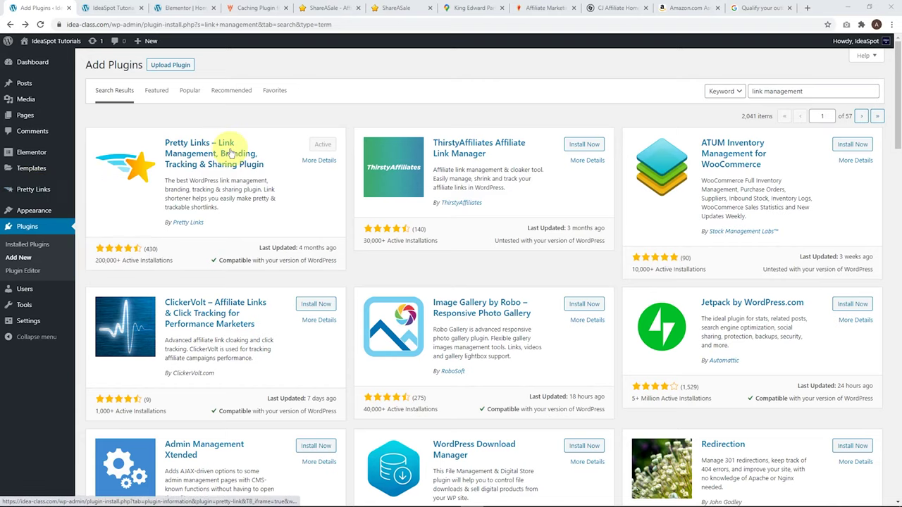
scroll(522, 299, "down", 2)
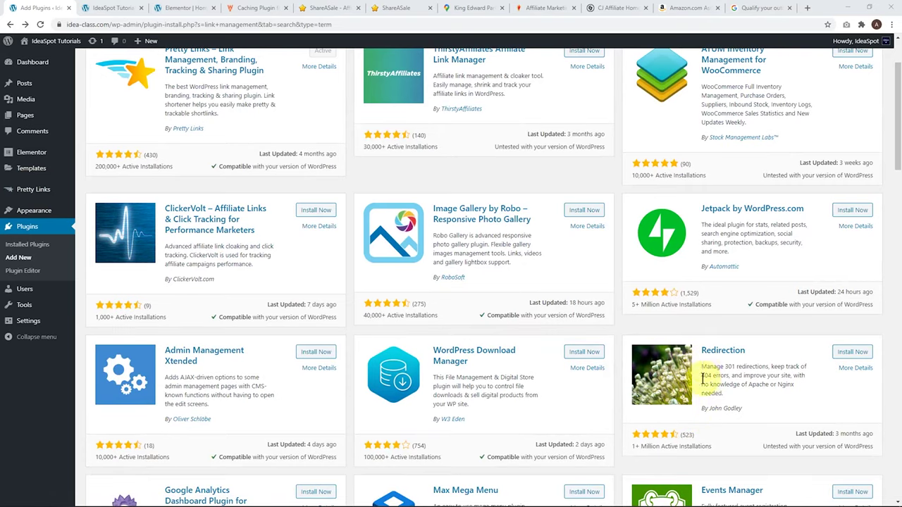
scroll(703, 381, "up", 2)
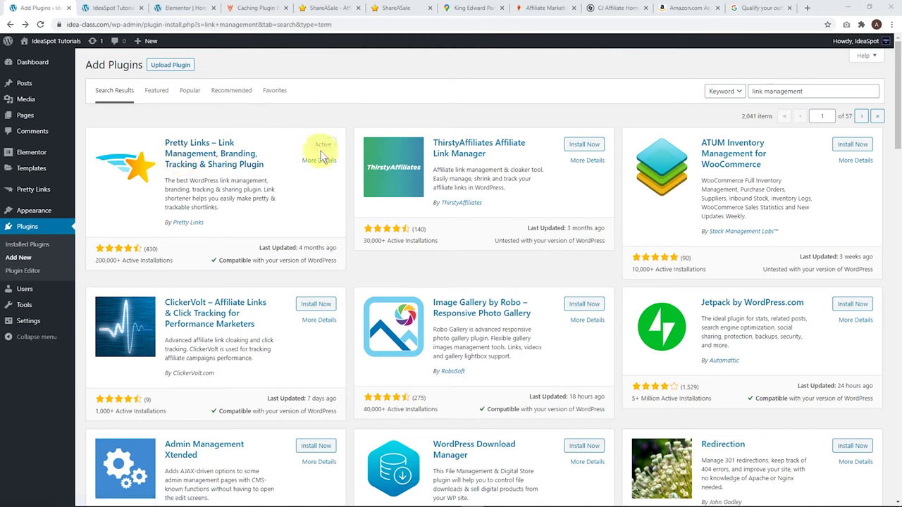
- Start a new pretty link, then find the homepage's WP Rocket section and open wp-rocket.me
left_click(35, 195)
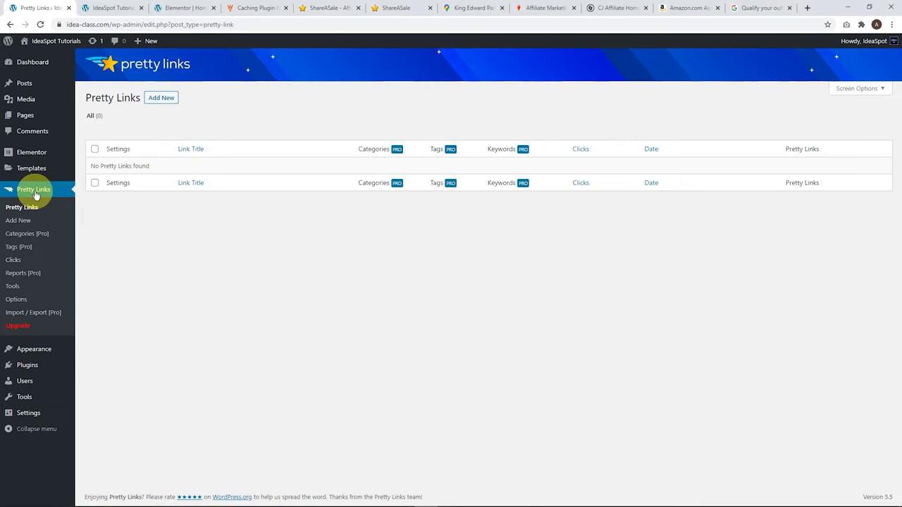
left_click(165, 99)
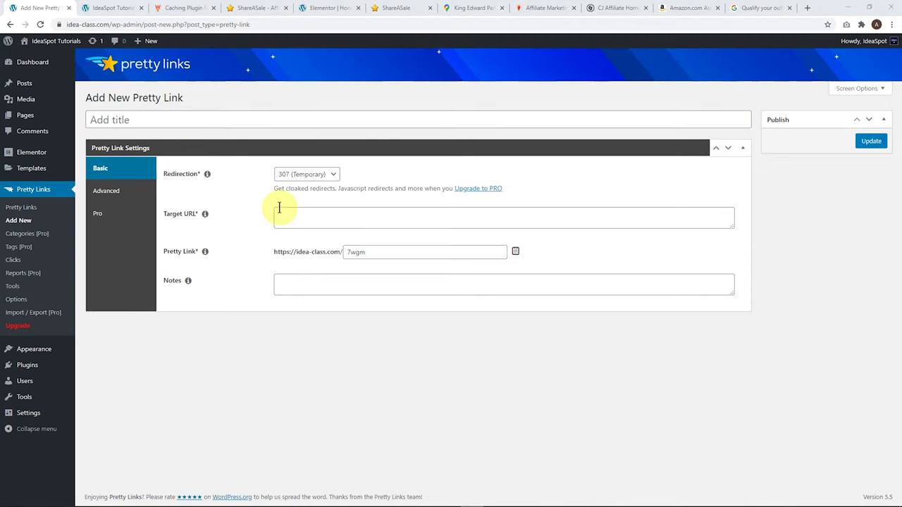
left_click(113, 7)
scroll(418, 237, "down", 1)
scroll(419, 240, "down", 6)
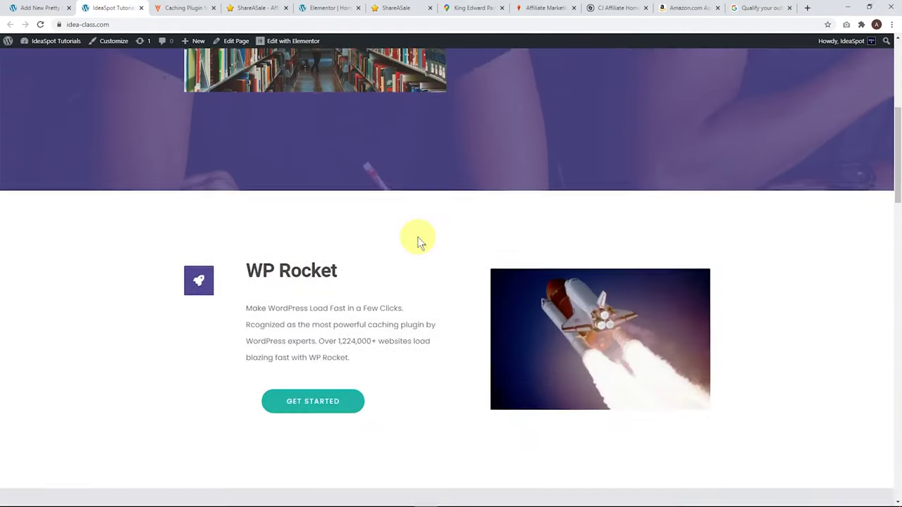
scroll(242, 272, "up", 1)
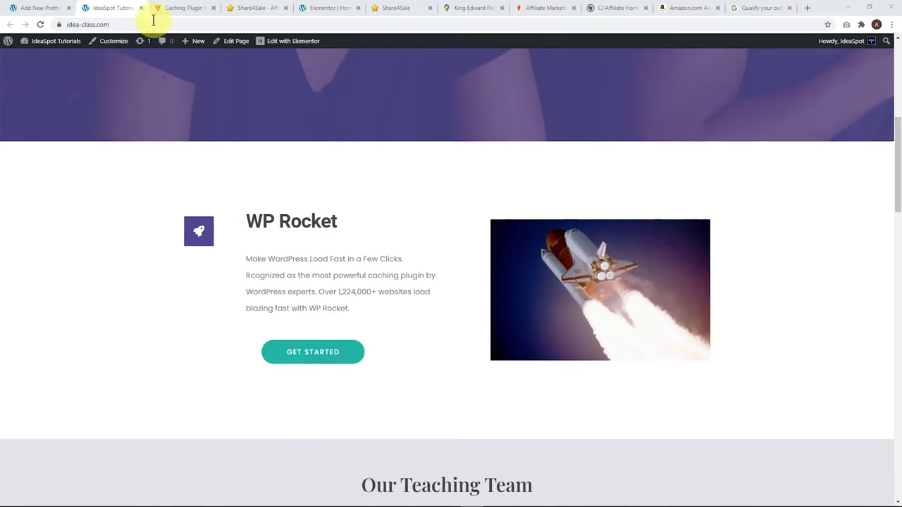
left_click(182, 8)
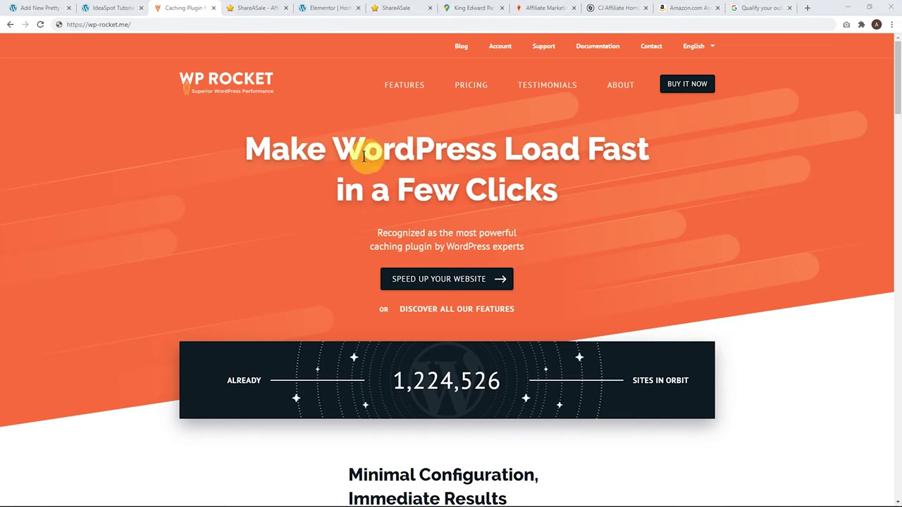
- Select and copy only the WP Rocket affiliate URL from ShareASale's HTML link code
left_click(248, 8)
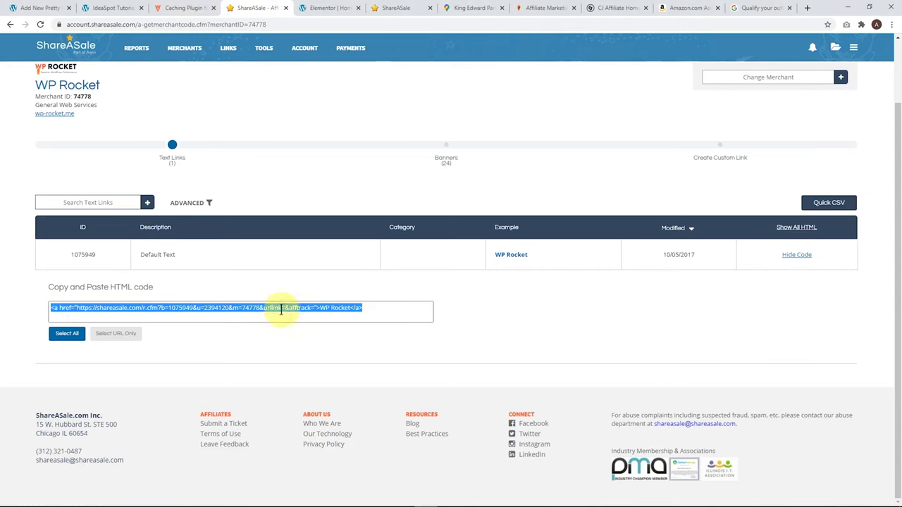
left_click(307, 307)
left_click_drag(310, 307, 81, 308)
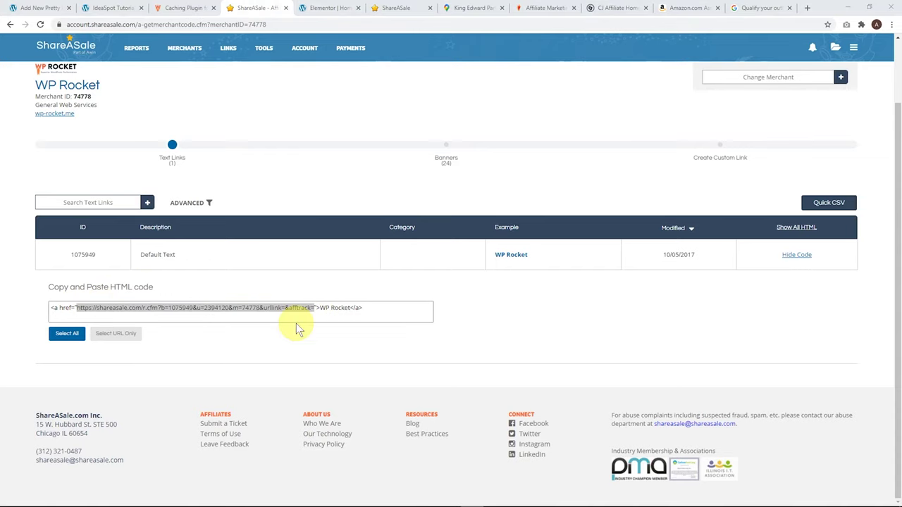
left_click(48, 10)
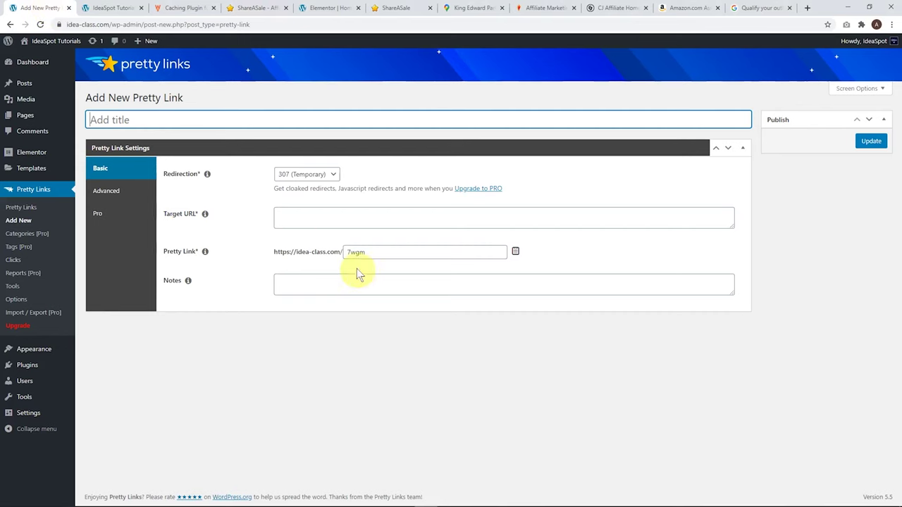
- Paste the ShareASale URL as the target, then set the title and slug to WPRocket
left_click(313, 219)
type("https://shareasale.com/r.cfm?b=1075949&u=2394120&m=74778&urllink=&afftrack=")
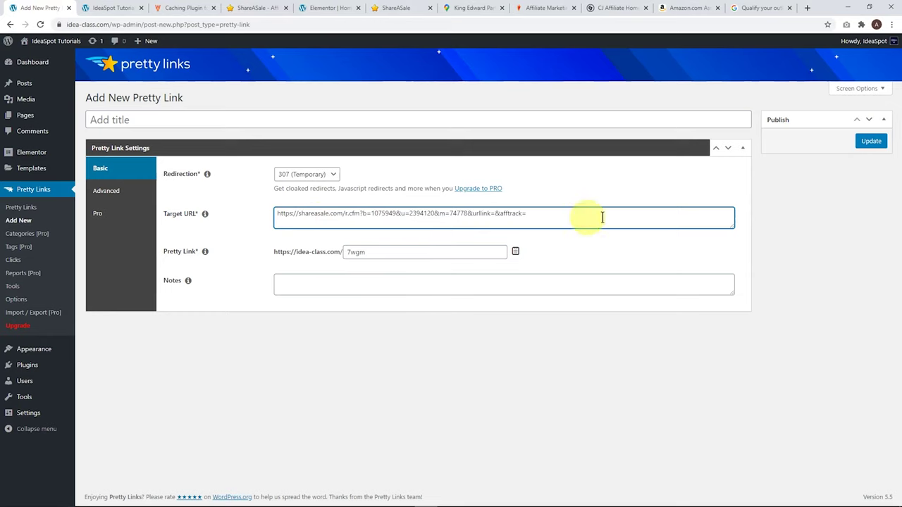
left_click(137, 119)
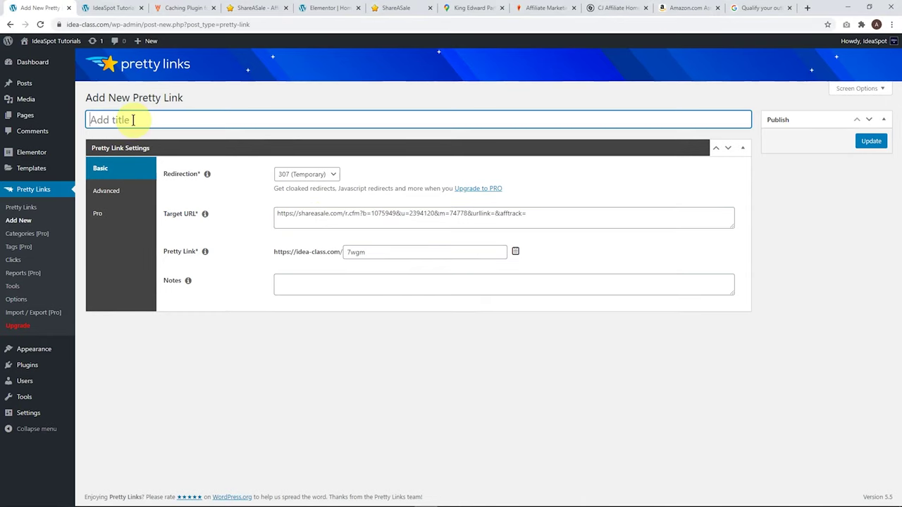
type("WPRocket")
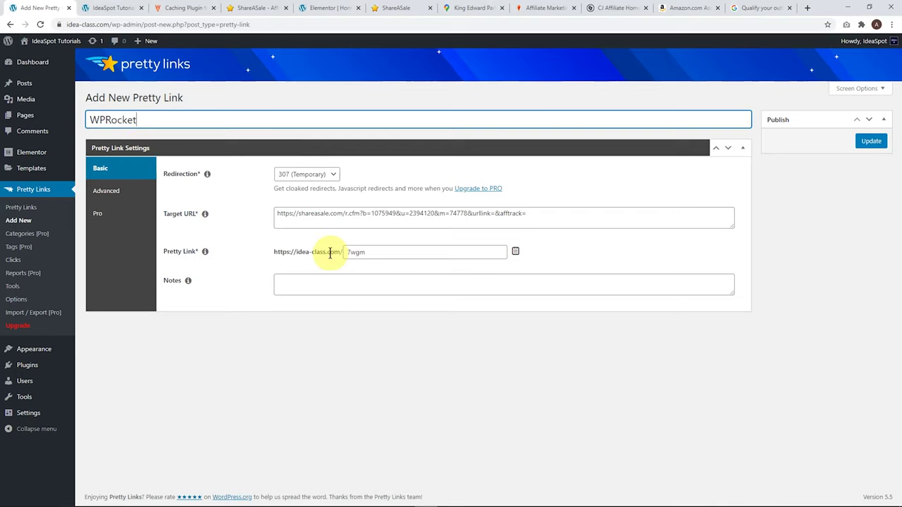
left_click(378, 251)
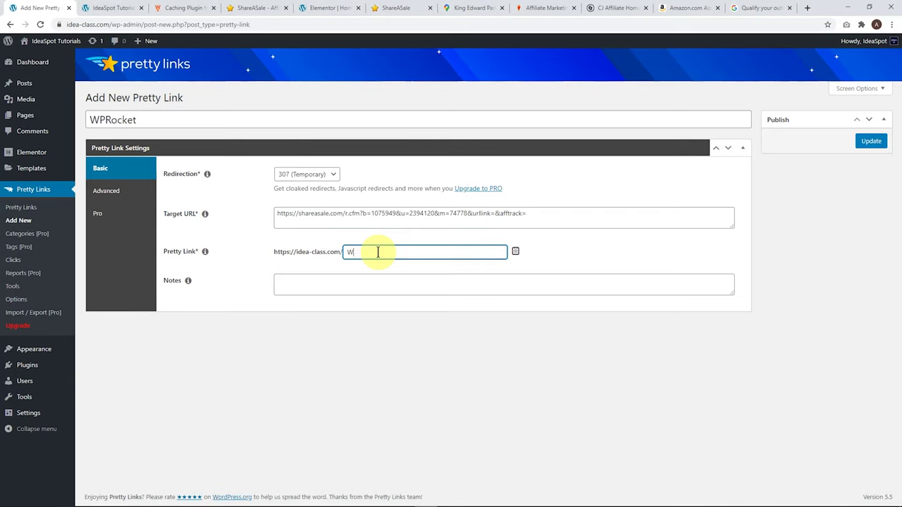
left_click(264, 192)
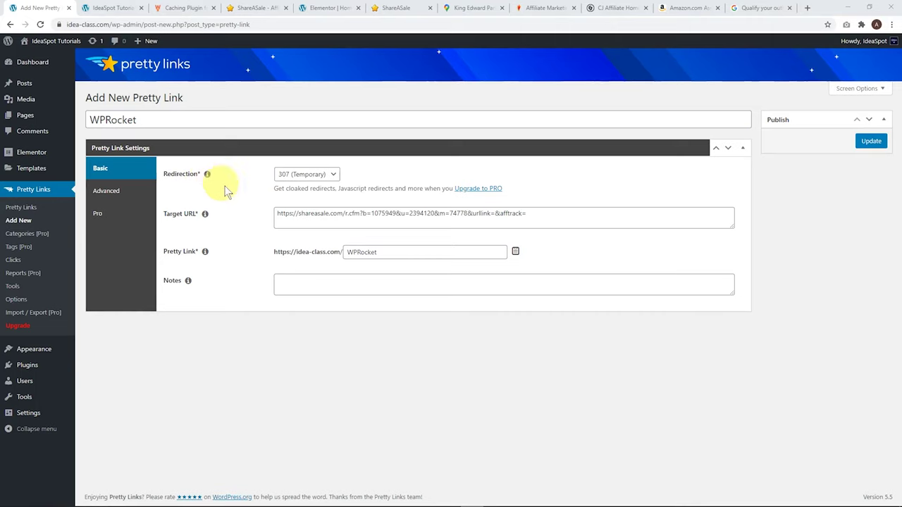
- Save the WPRocket link with its redirection type set to 301 (Permanent)
left_click(308, 176)
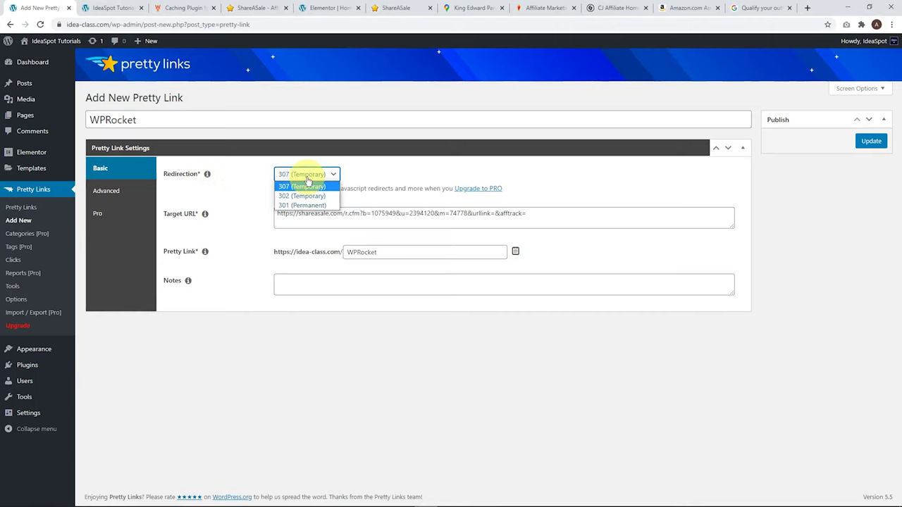
left_click(291, 206)
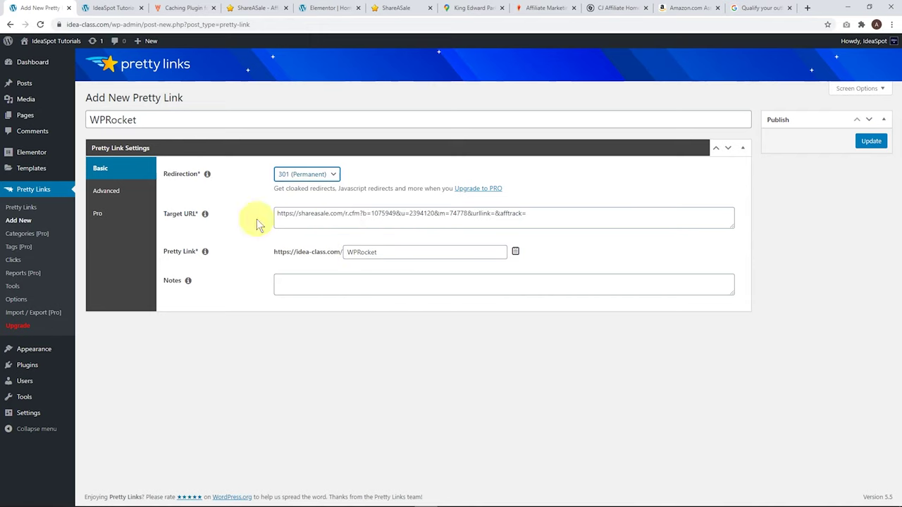
left_click(298, 216)
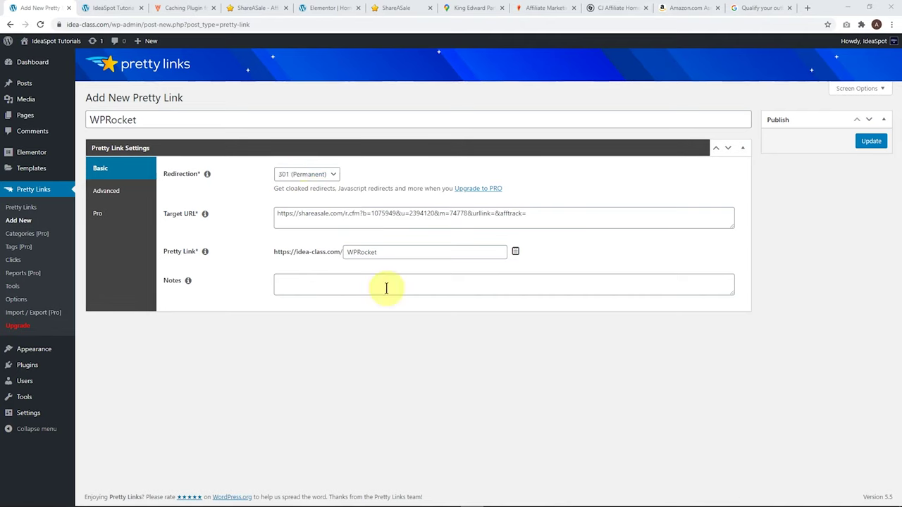
left_click(300, 181)
left_click(300, 186)
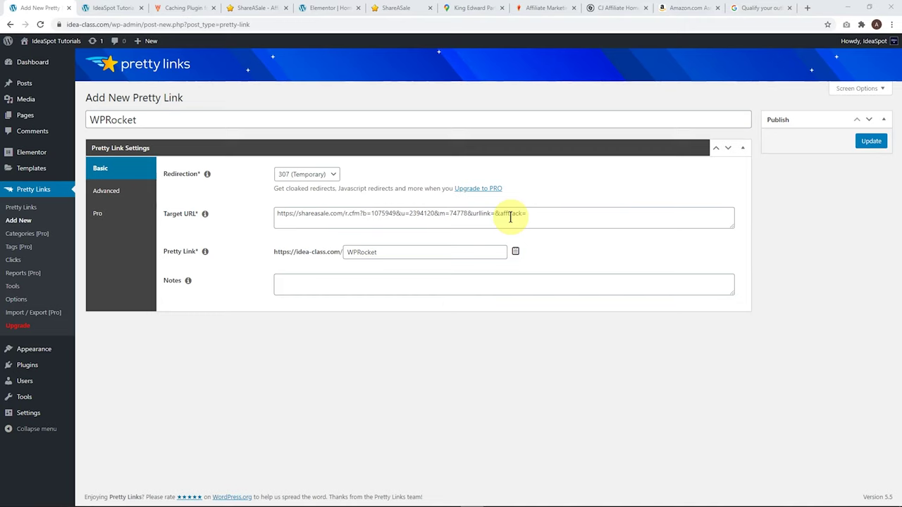
left_click(318, 176)
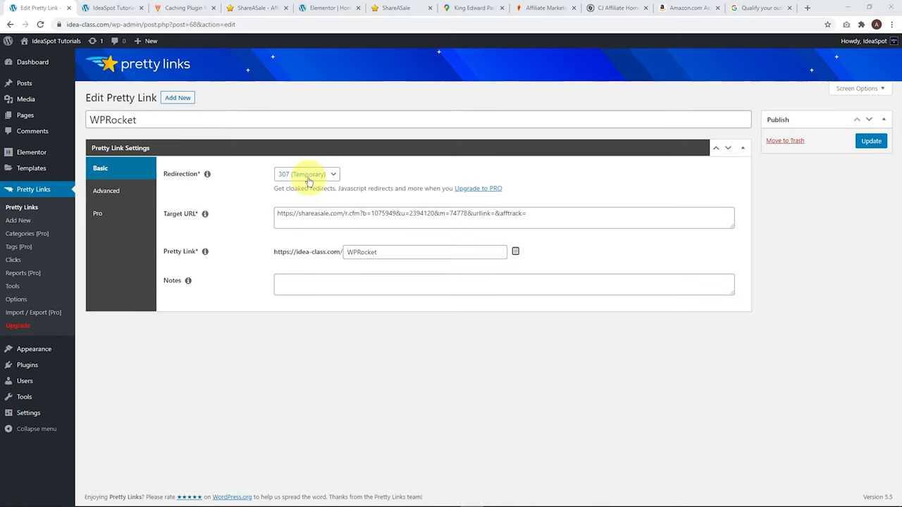
left_click(306, 175)
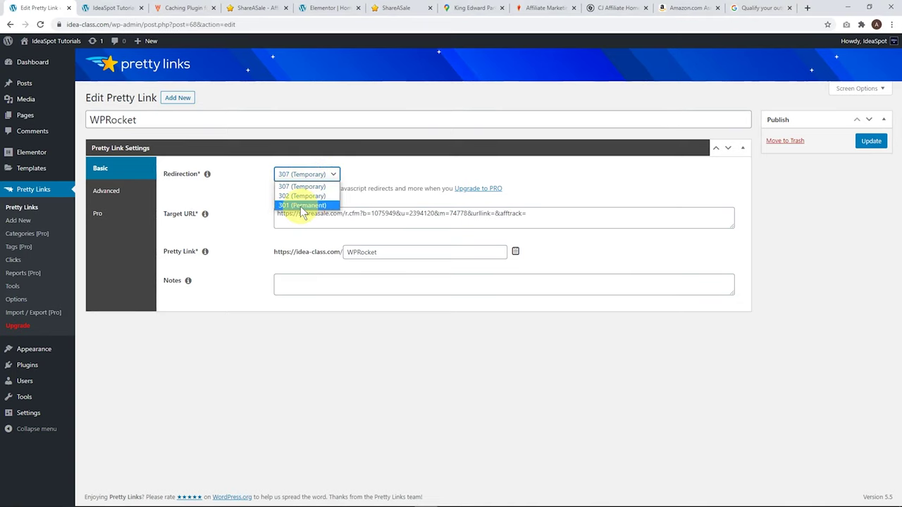
left_click(301, 205)
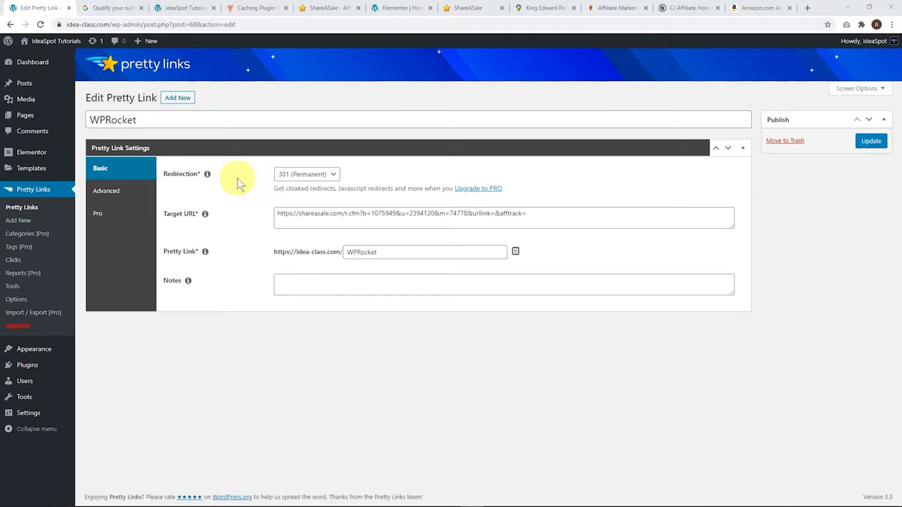
- Check the WPRocket link's Advanced options, leave Sponsored unchecked, and view Google's outbound-links guide
left_click(100, 191)
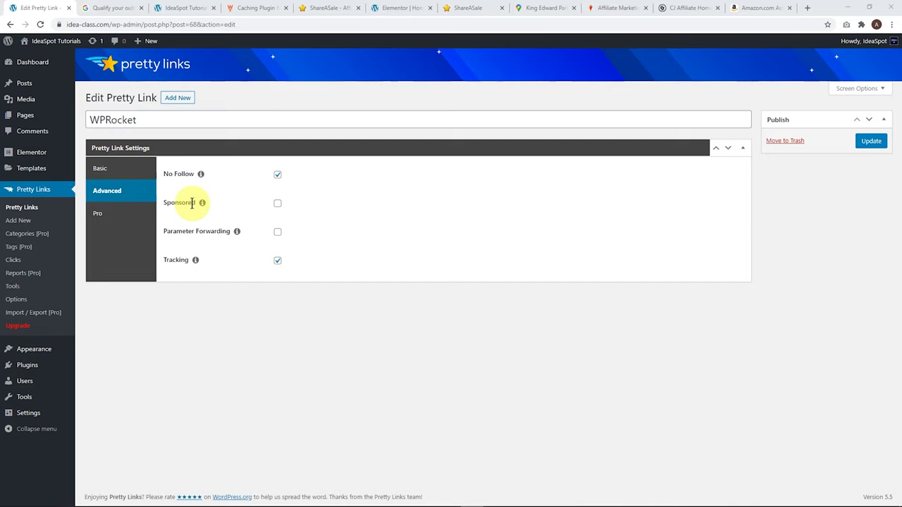
left_click(277, 203)
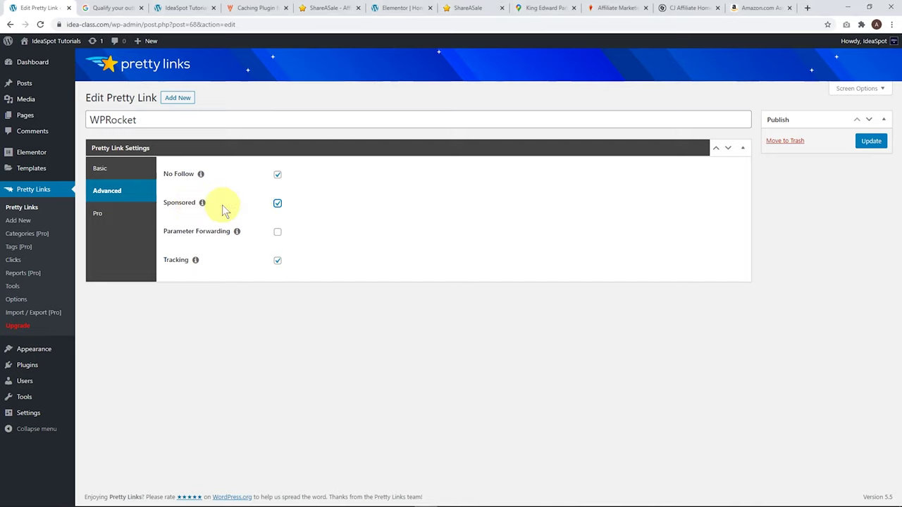
left_click(277, 203)
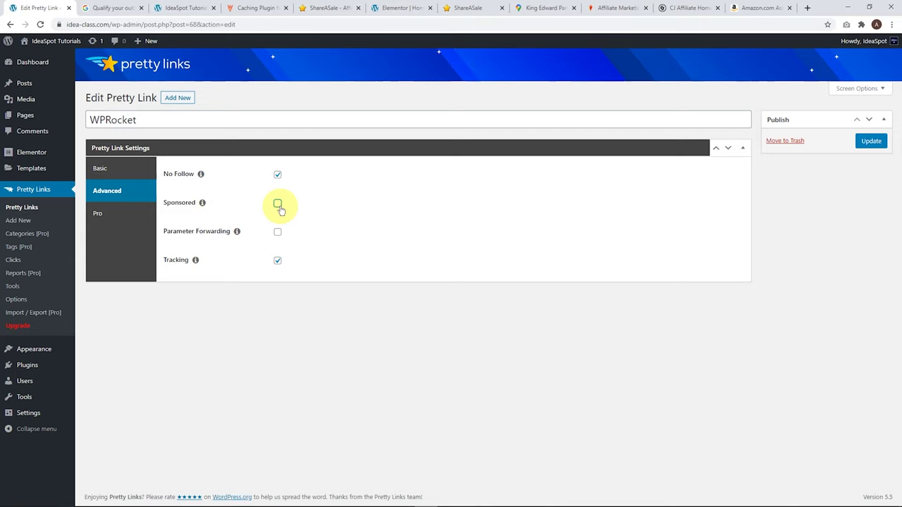
key("ctrl+Tab")
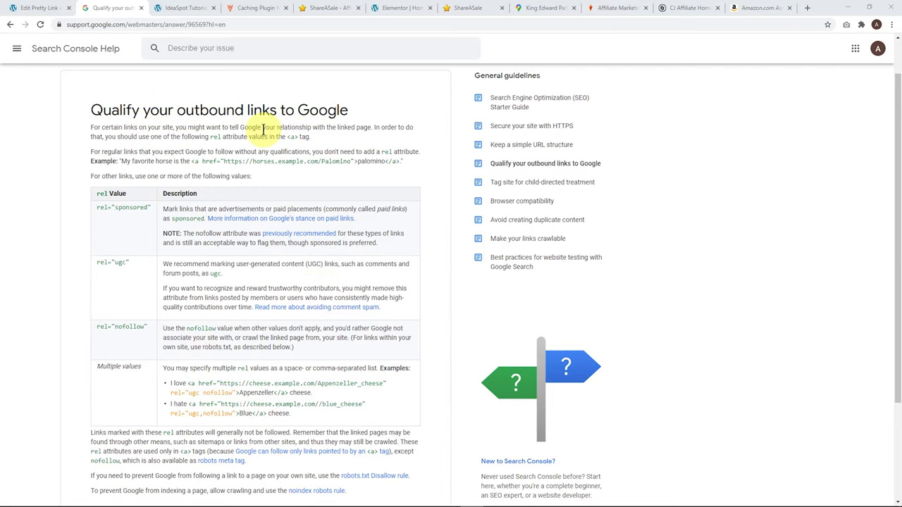
- Return to the WPRocket link and view its Pro options: Expire, Keywords, URL Replacements
key("ctrl+shift+Tab")
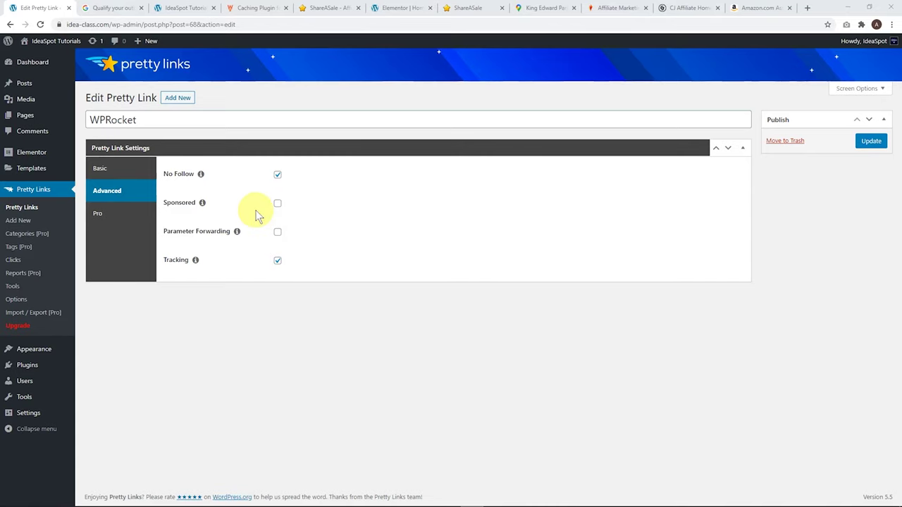
left_click(117, 217)
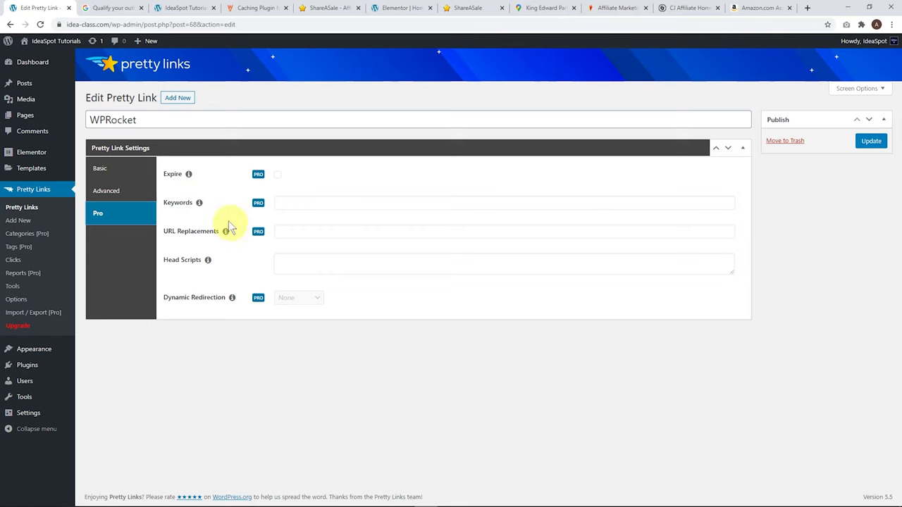
- Update the WPRocket pretty link and copy its short URL
left_click(884, 143)
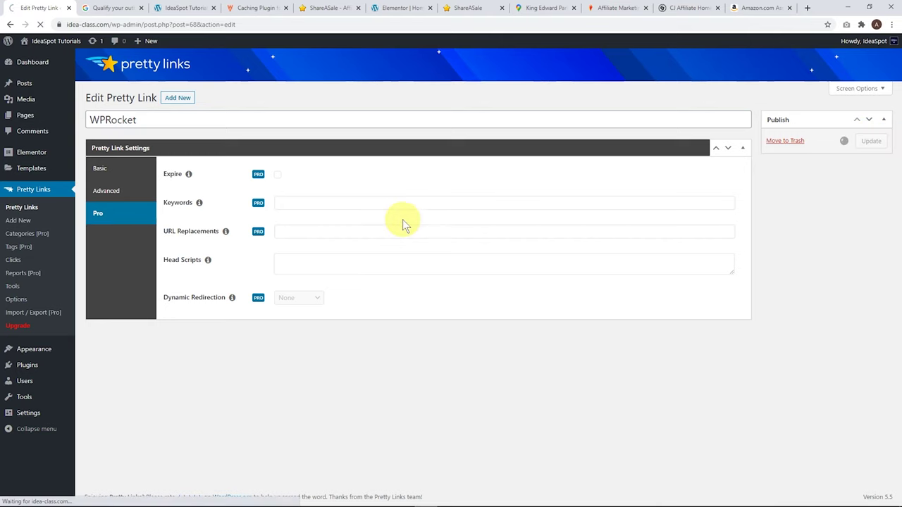
mouse_move(185, 202)
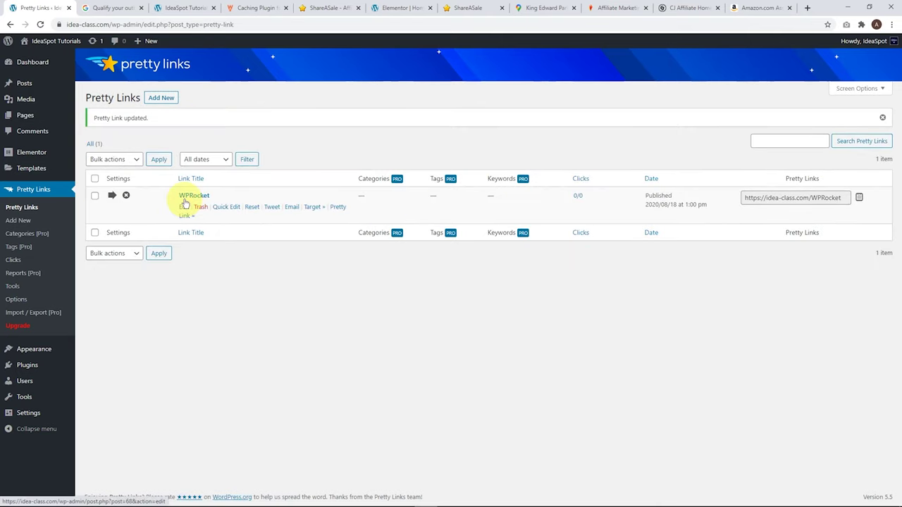
left_click(859, 198)
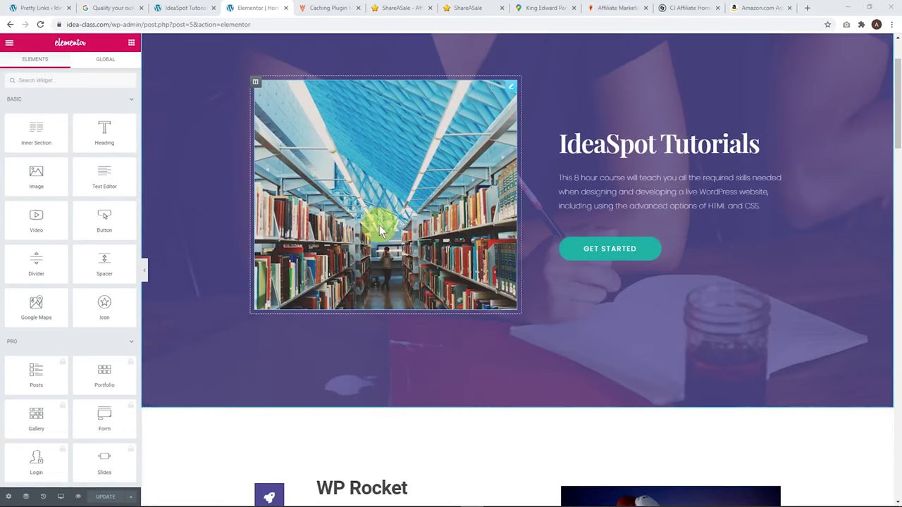
scroll(379, 229, "down", 5)
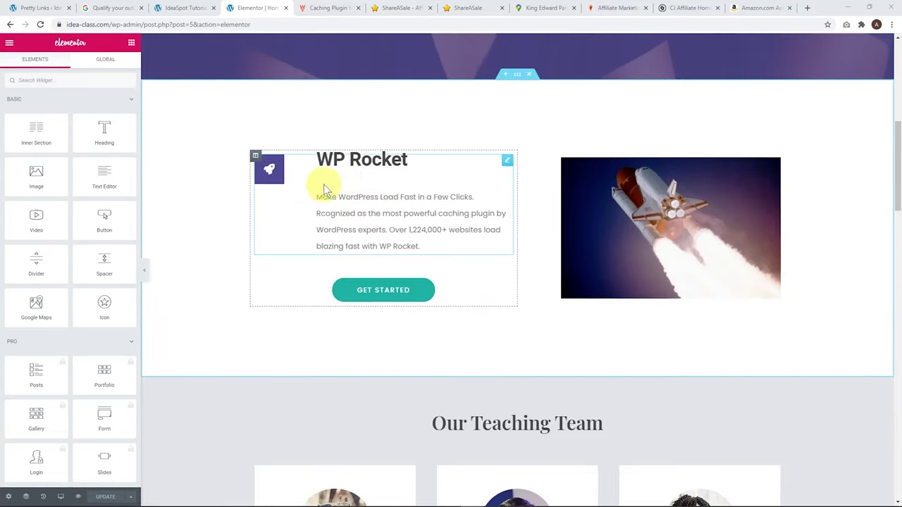
left_click(507, 270)
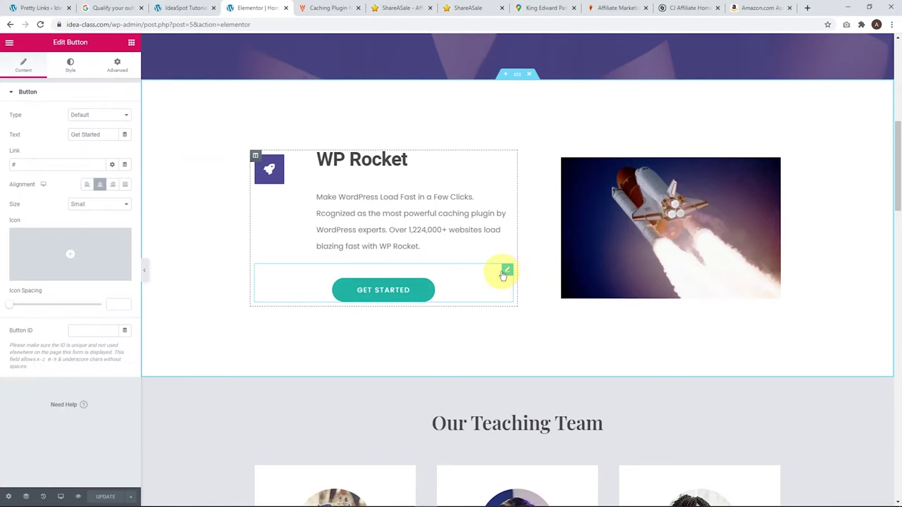
left_click(27, 164)
key("ctrl+a")
key("ctrl+v")
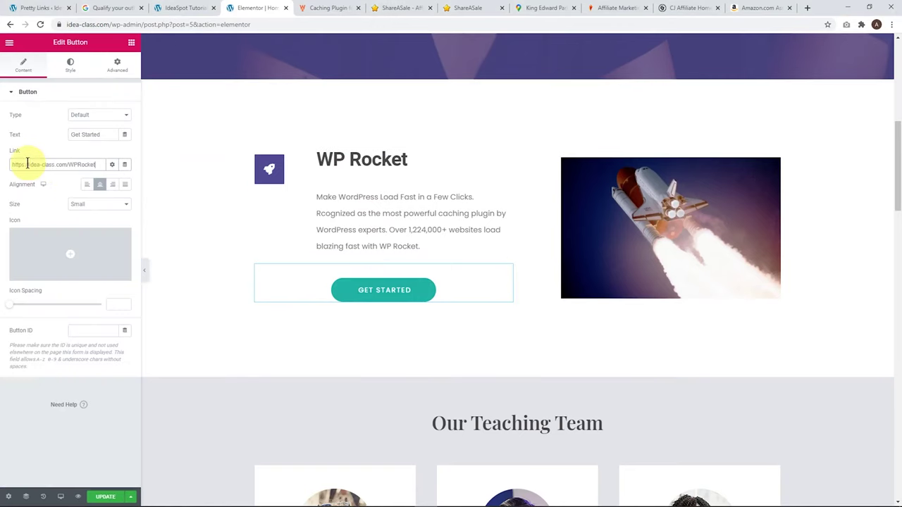
left_click(109, 494)
- Test the GET STARTED button on the live site to confirm it redirects to ShareASale
key("ctrl+shift+Tab")
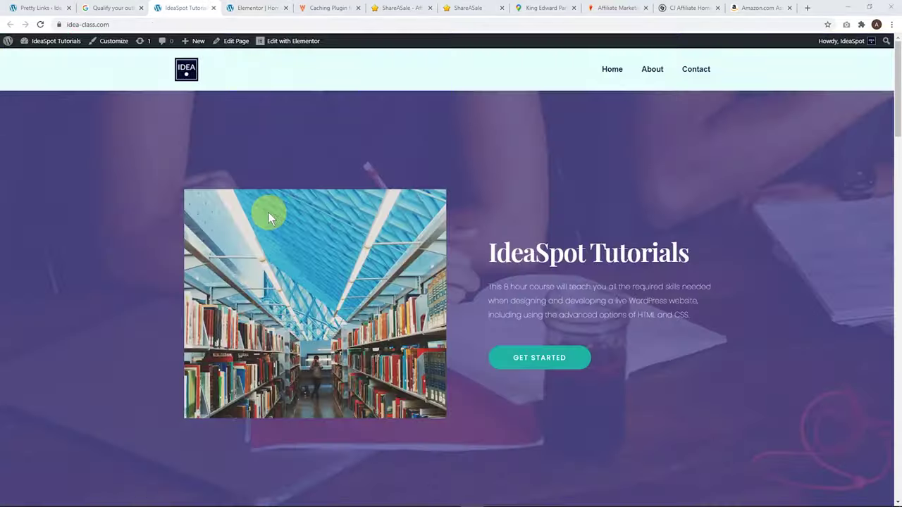
scroll(268, 219, "down", 5)
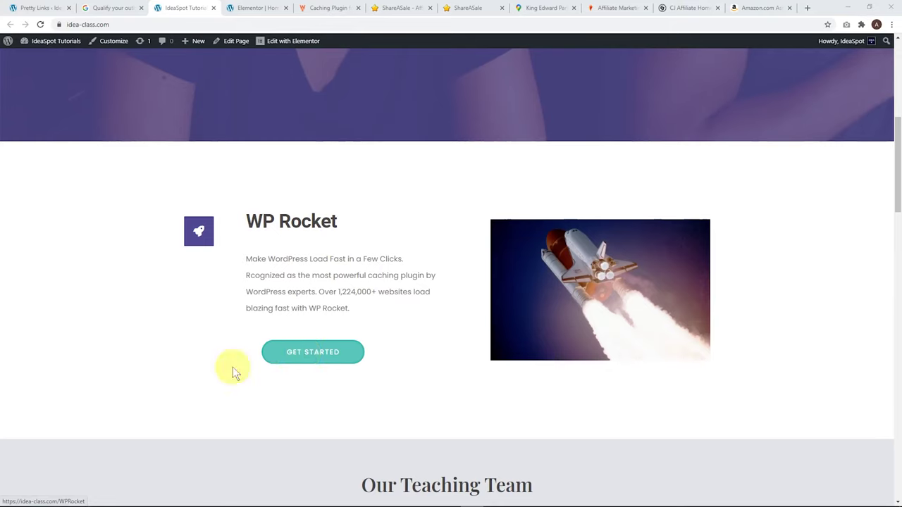
left_click(316, 357)
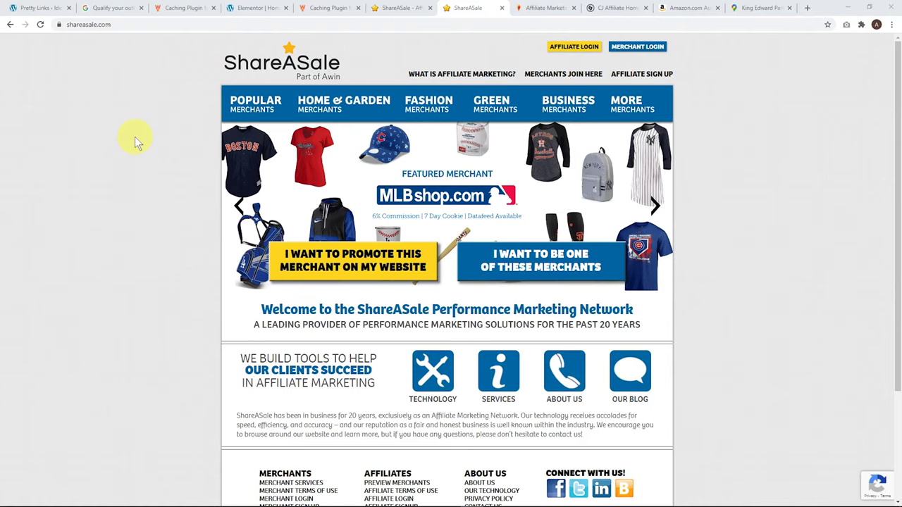
- Look through the Awin and CJ Affiliate sites, then bring up Amazon Associates
left_click(528, 9)
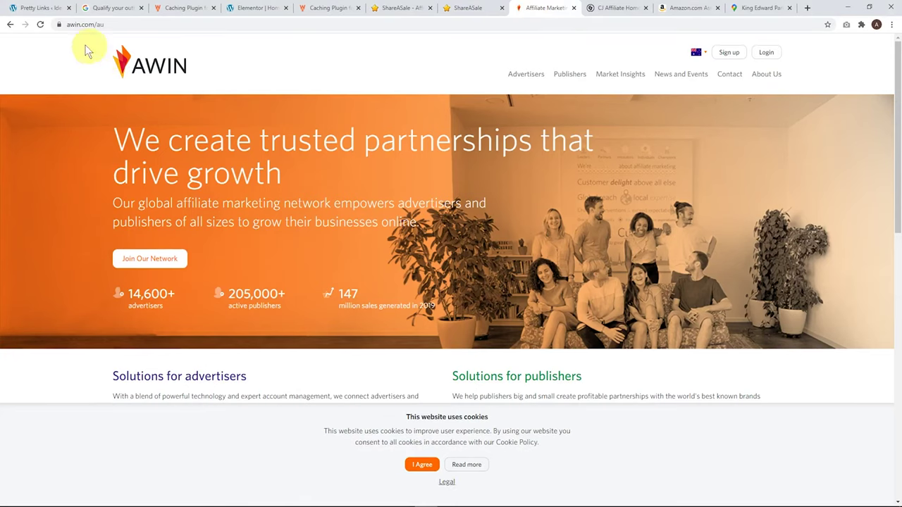
left_click(612, 8)
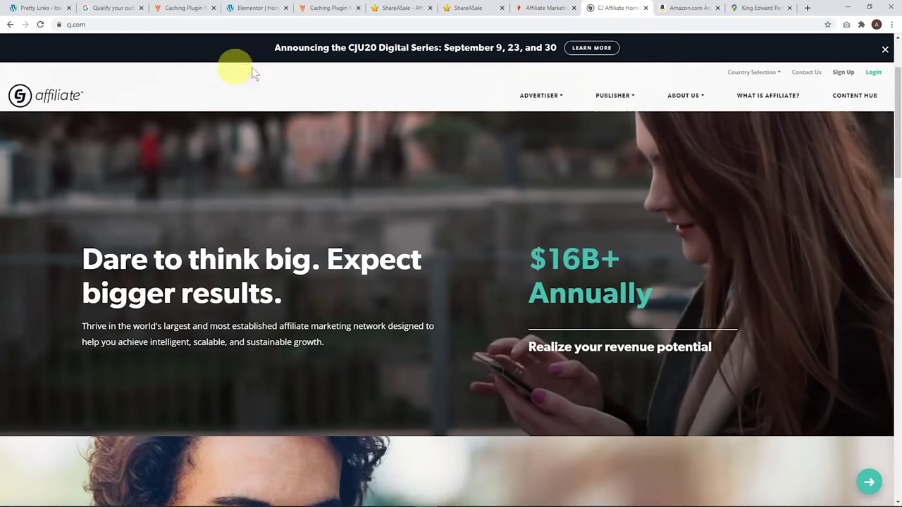
scroll(194, 86, "down", 1)
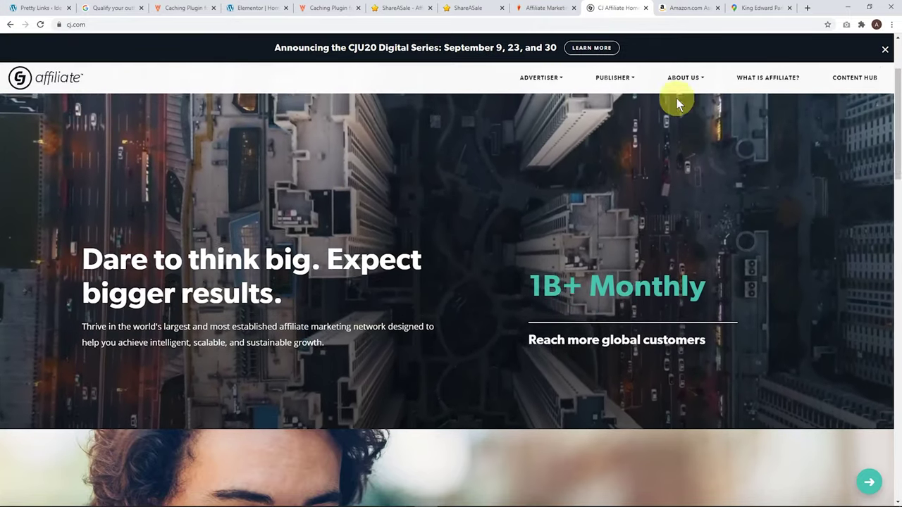
left_click(681, 8)
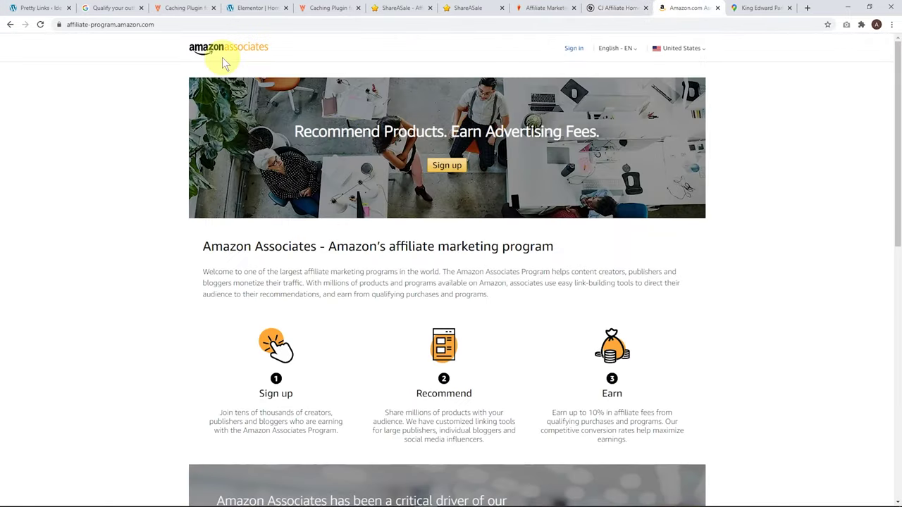